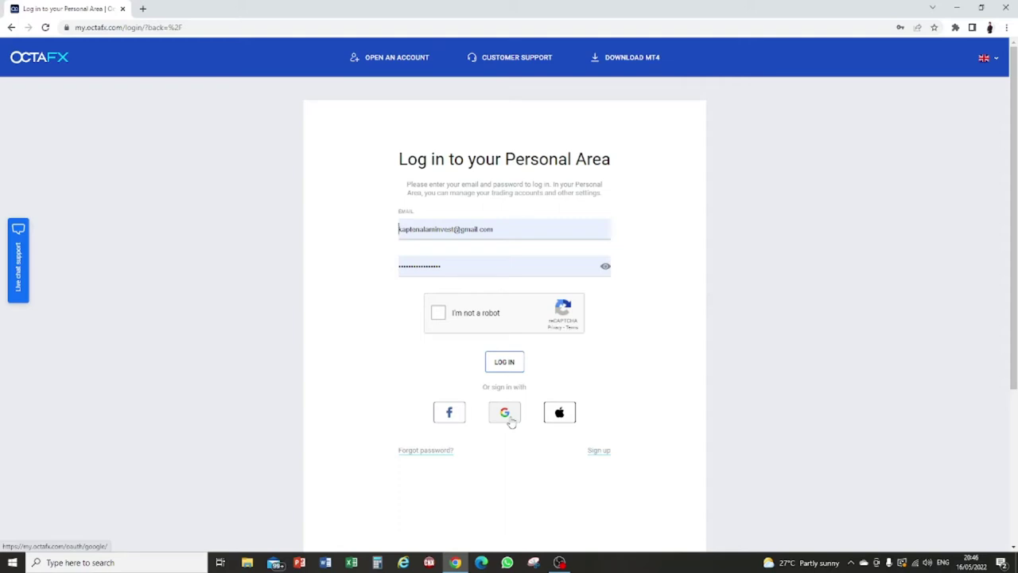
Sign in to the Personal Area with the first listed Google account and open the prize lots shop.
click(506, 413)
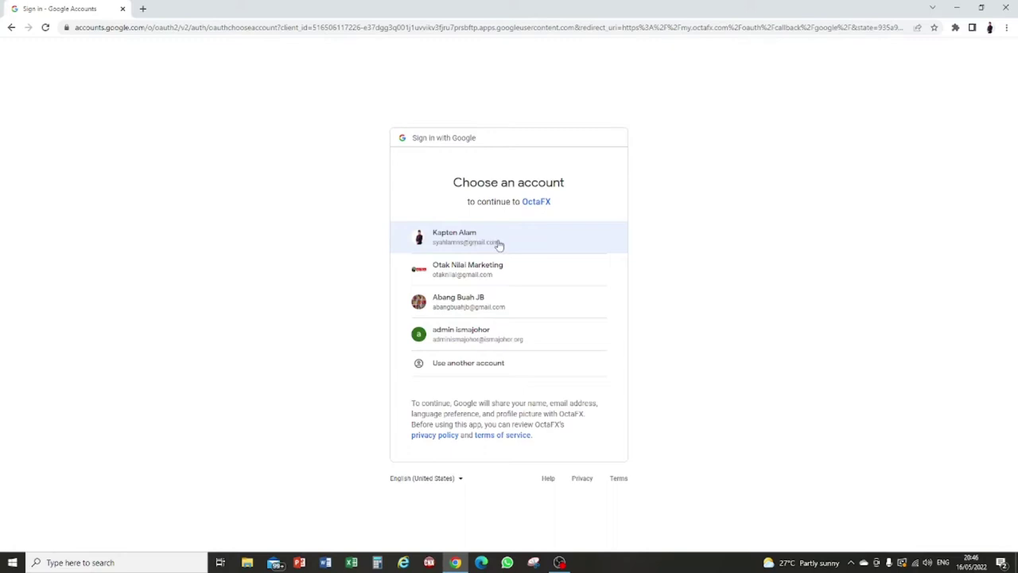
click(499, 244)
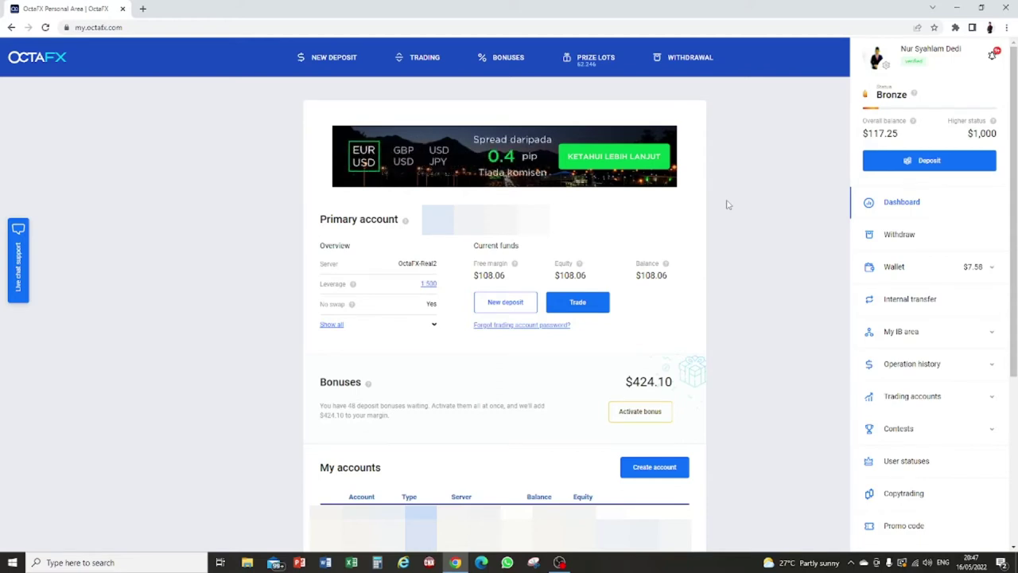
click(591, 69)
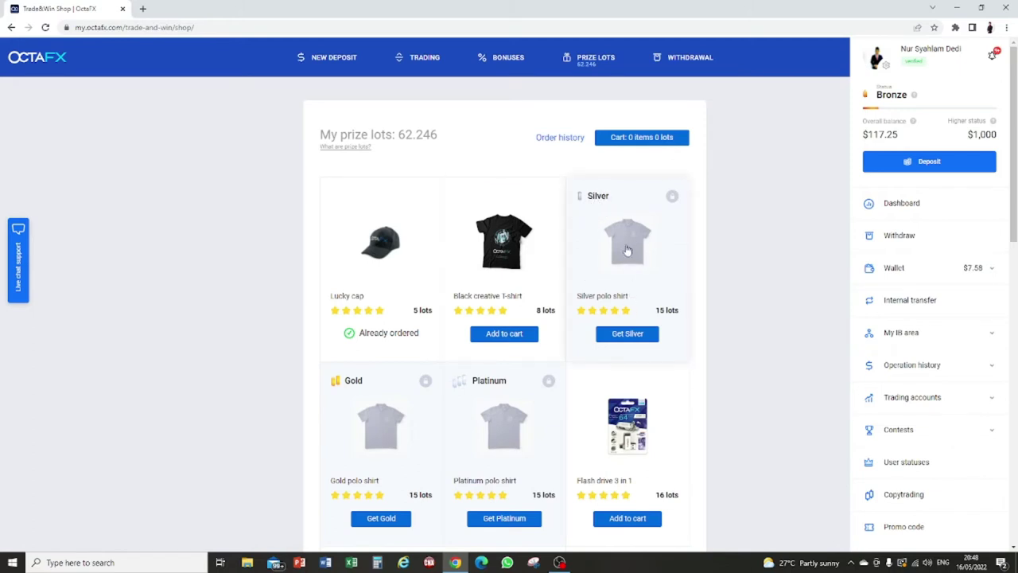
Look through the whole prize catalogue to examine the available gifts and how many lots each one costs.
scroll(579, 335, down, 1)
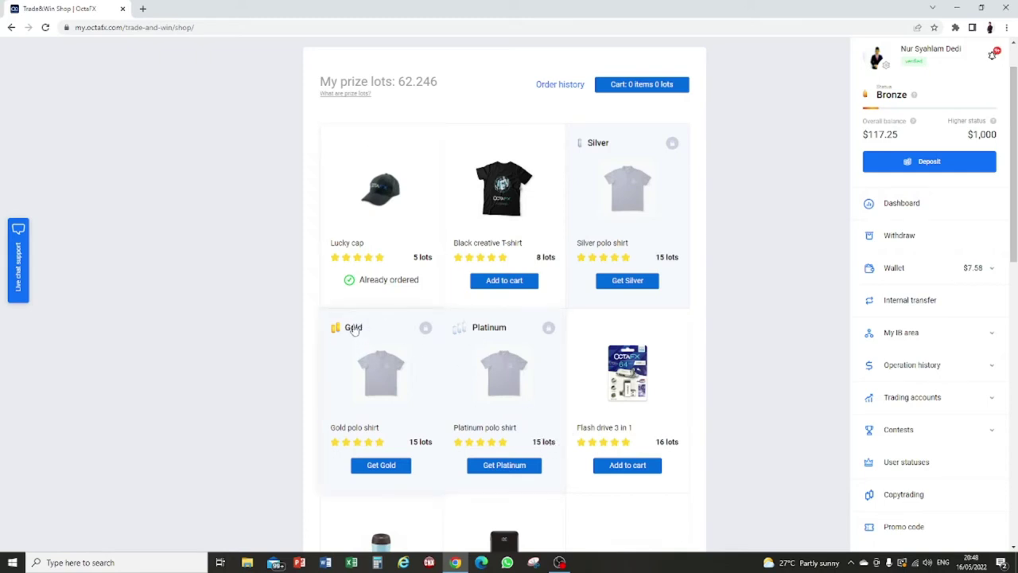
scroll(529, 306, down, 1)
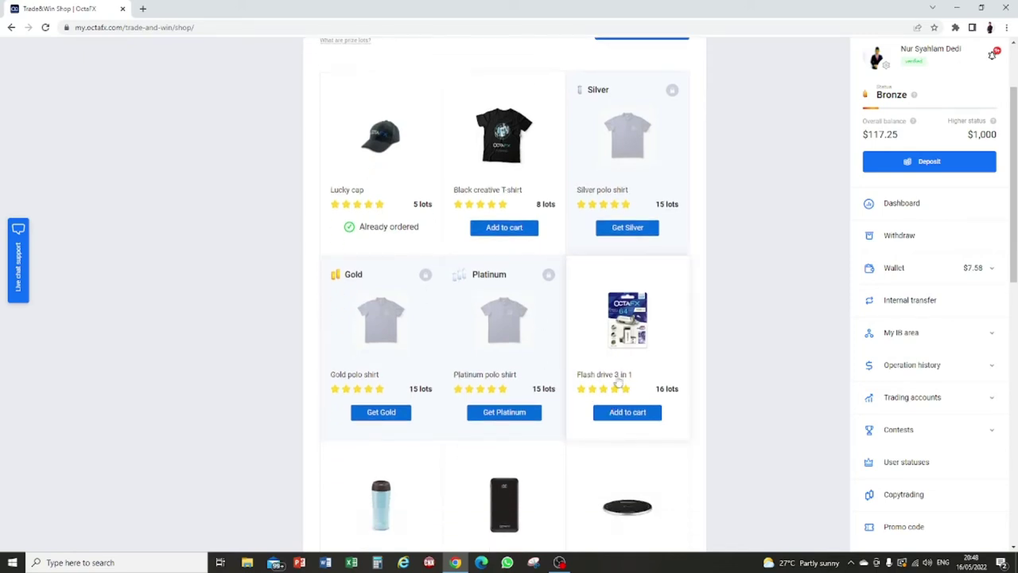
scroll(628, 318, down, 1)
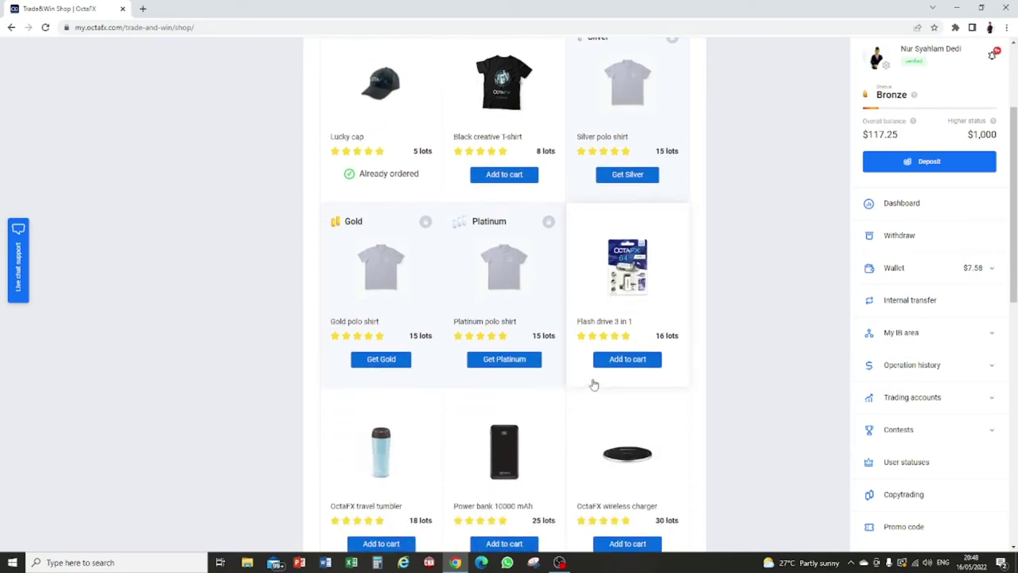
scroll(593, 386, down, 2)
scroll(568, 401, down, 1)
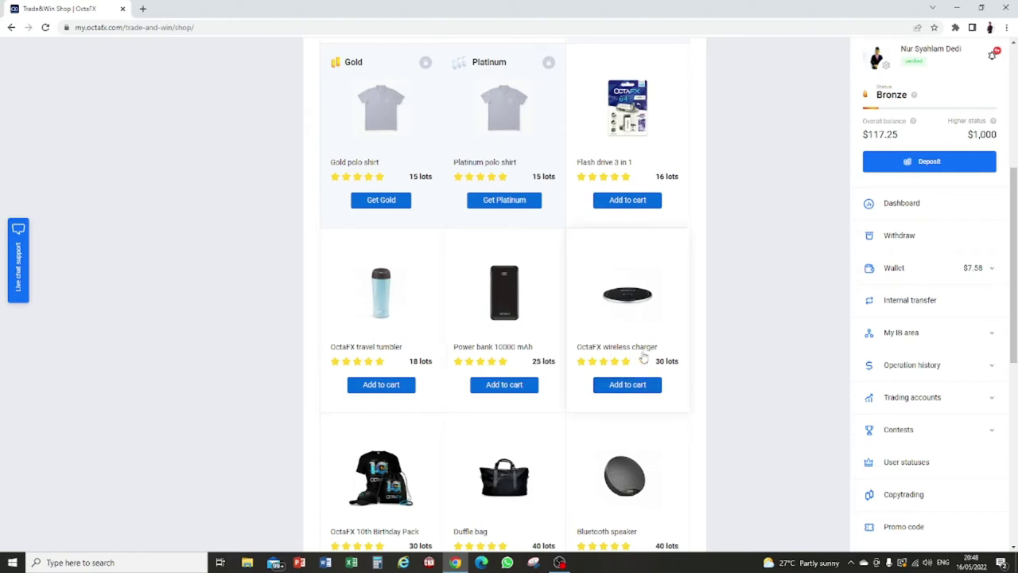
scroll(551, 398, down, 2)
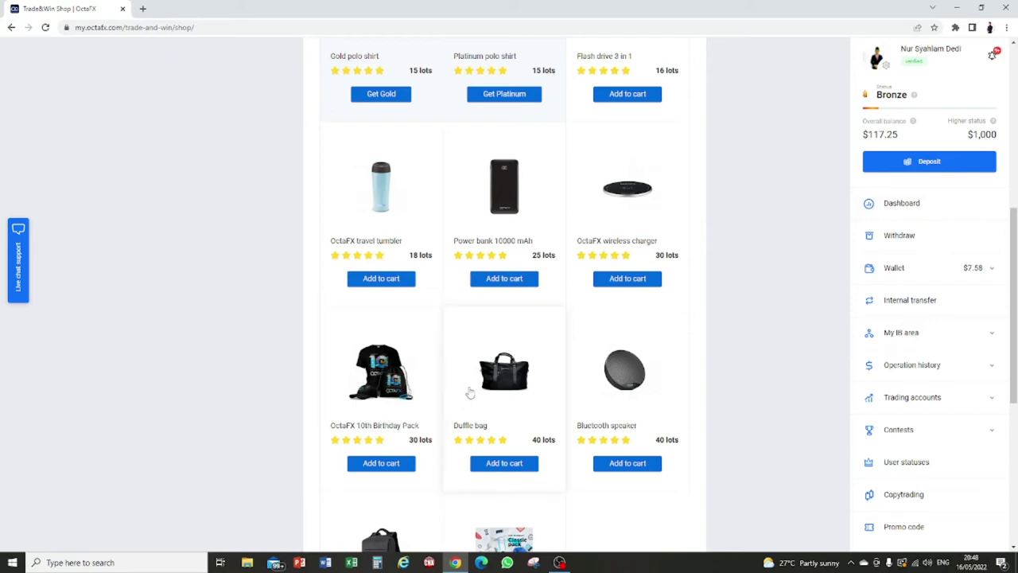
scroll(604, 358, down, 1)
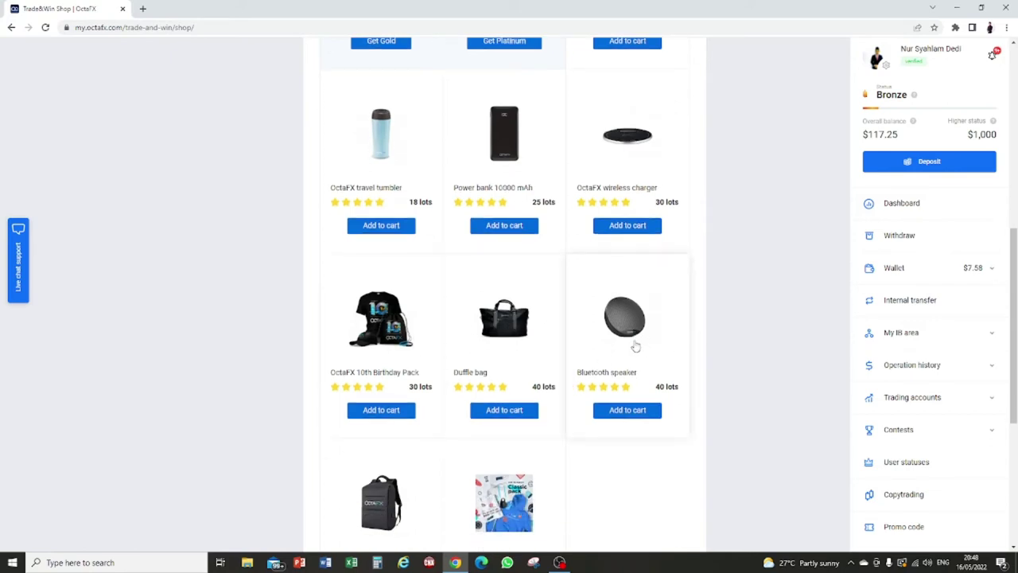
scroll(632, 362, down, 2)
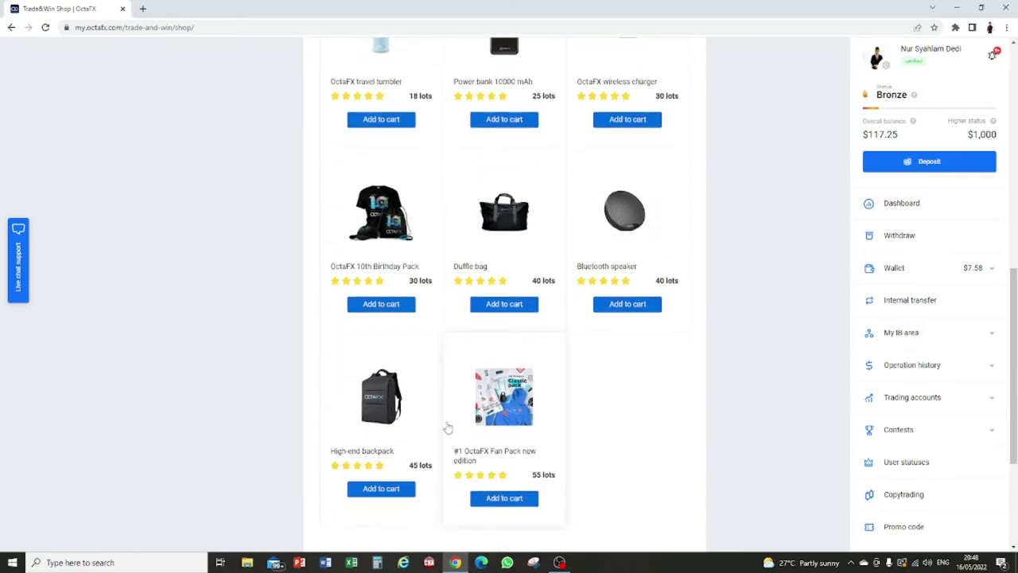
scroll(429, 445, down, 2)
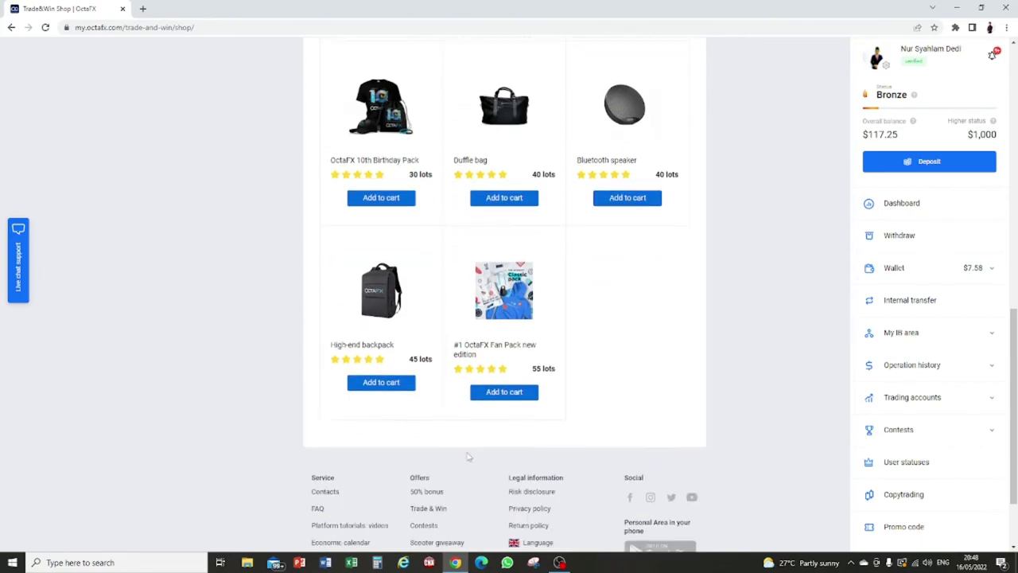
scroll(557, 413, up, 5)
scroll(540, 403, up, 4)
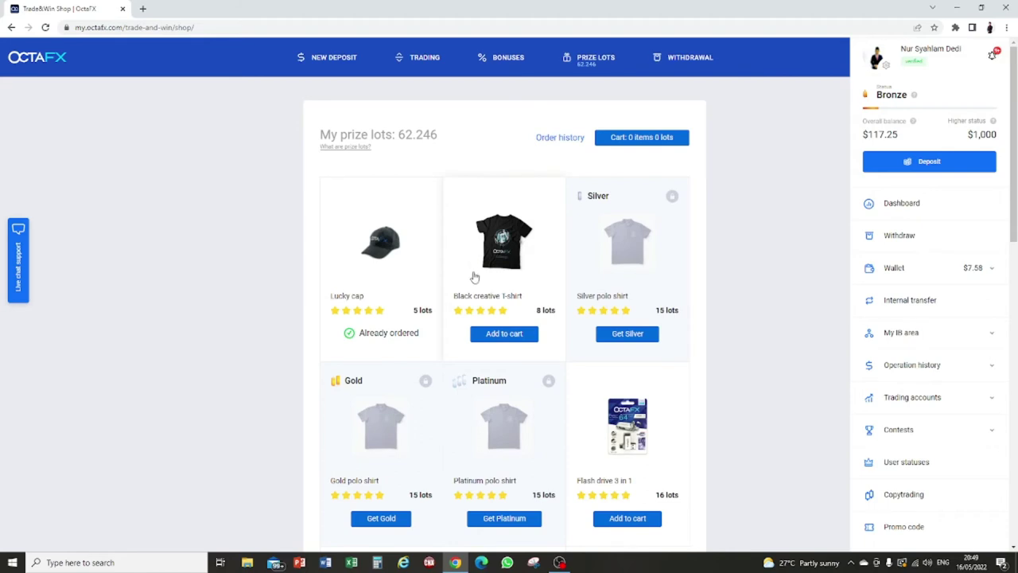
Add the OctaFX travel tumbler to the cart and open the cart.
scroll(469, 279, down, 2)
scroll(454, 300, down, 2)
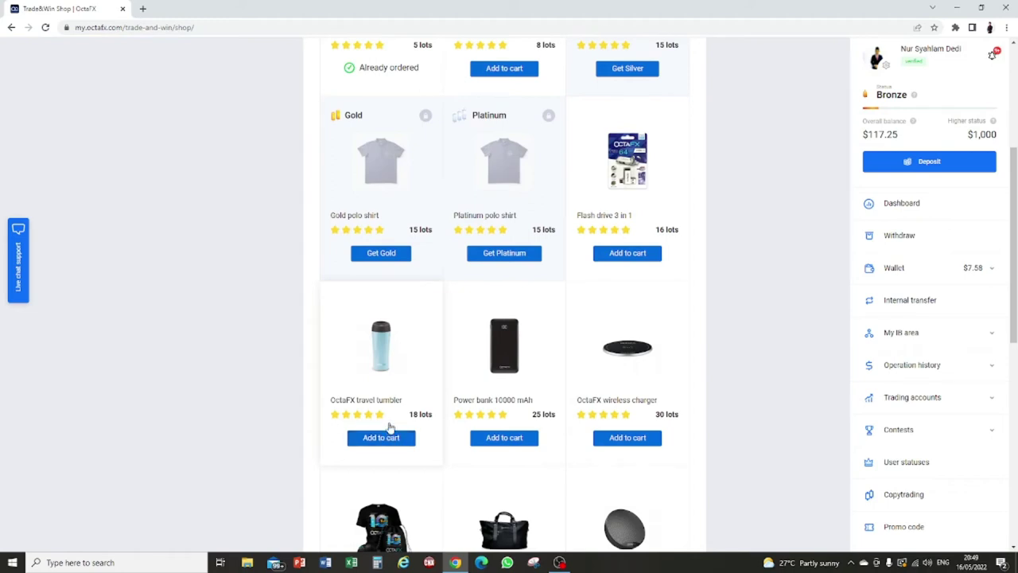
scroll(484, 456, up, 3)
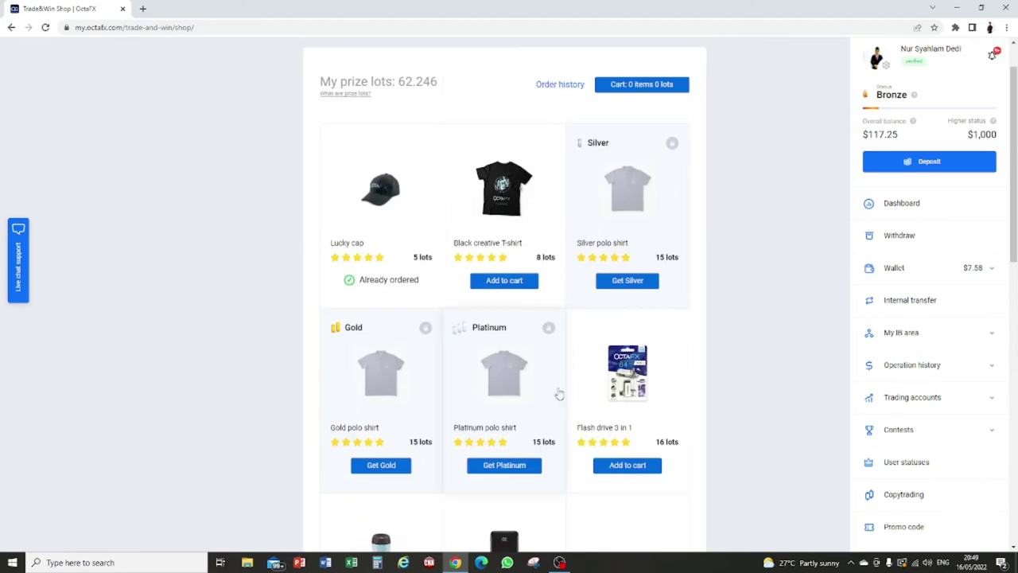
scroll(507, 396, down, 3)
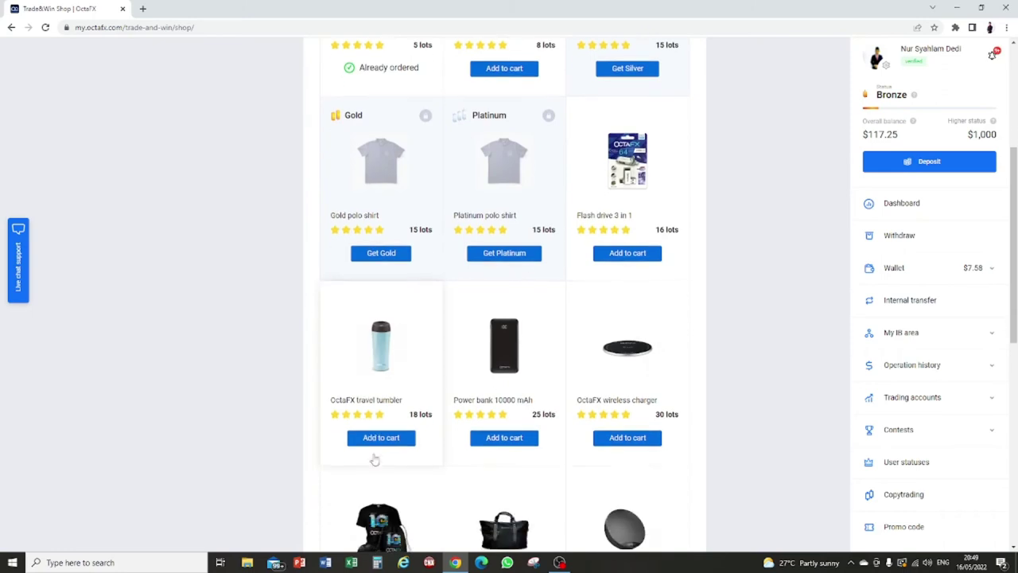
click(373, 440)
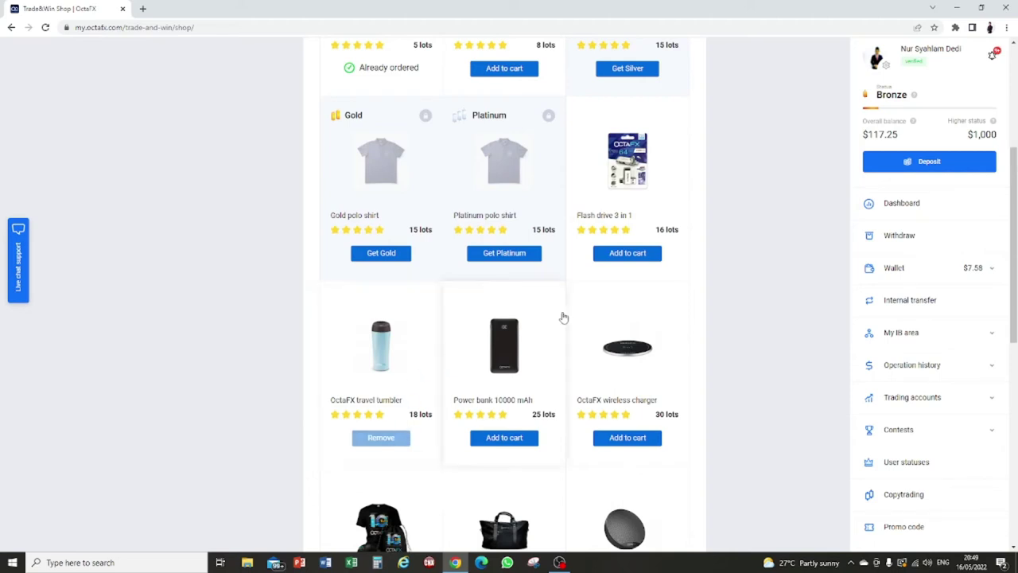
scroll(561, 286, up, 2)
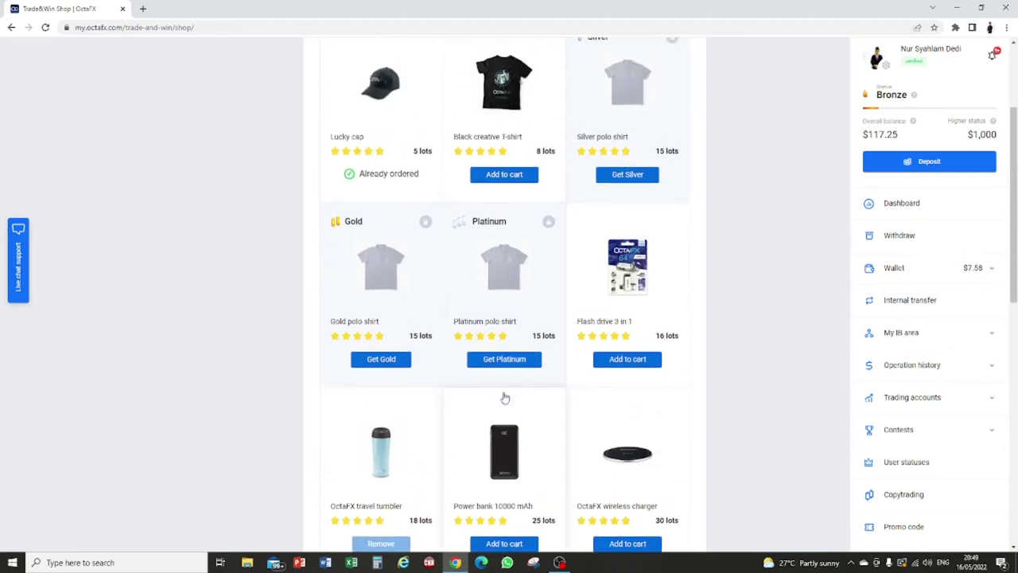
scroll(453, 401, up, 3)
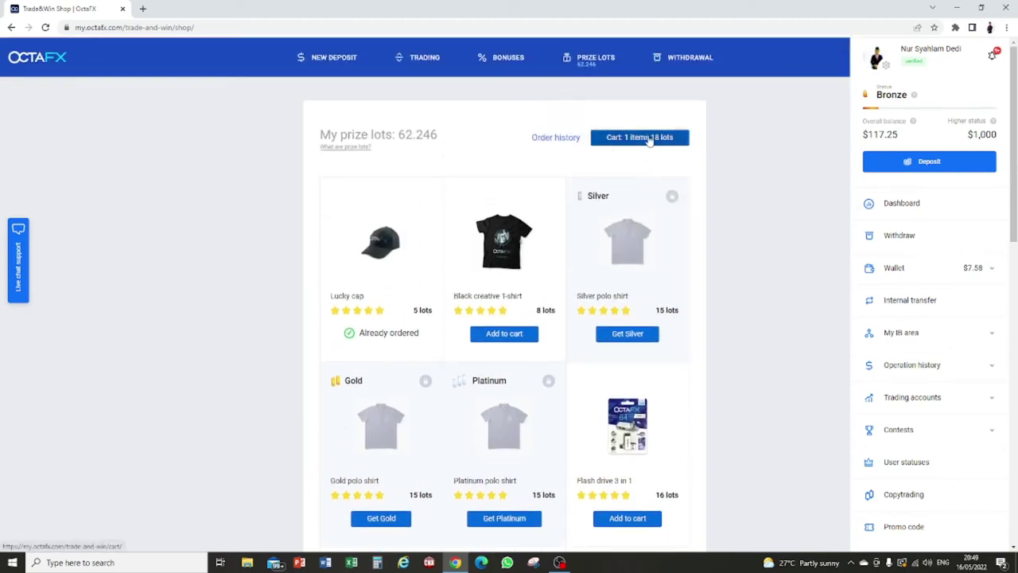
click(648, 139)
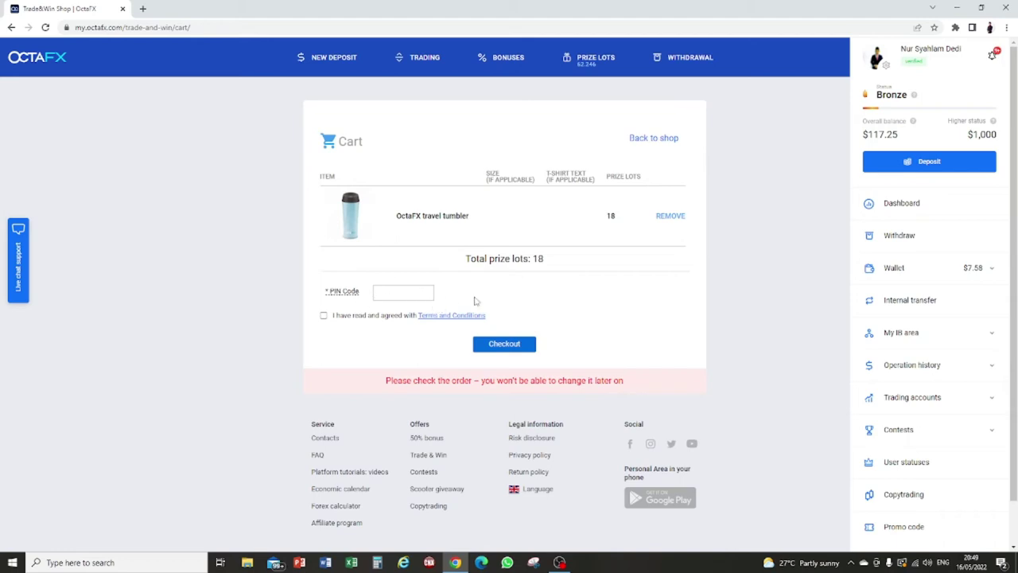
Enter the PIN code, agree to the Terms and Conditions, and check out the travel tumbler order.
click(379, 293)
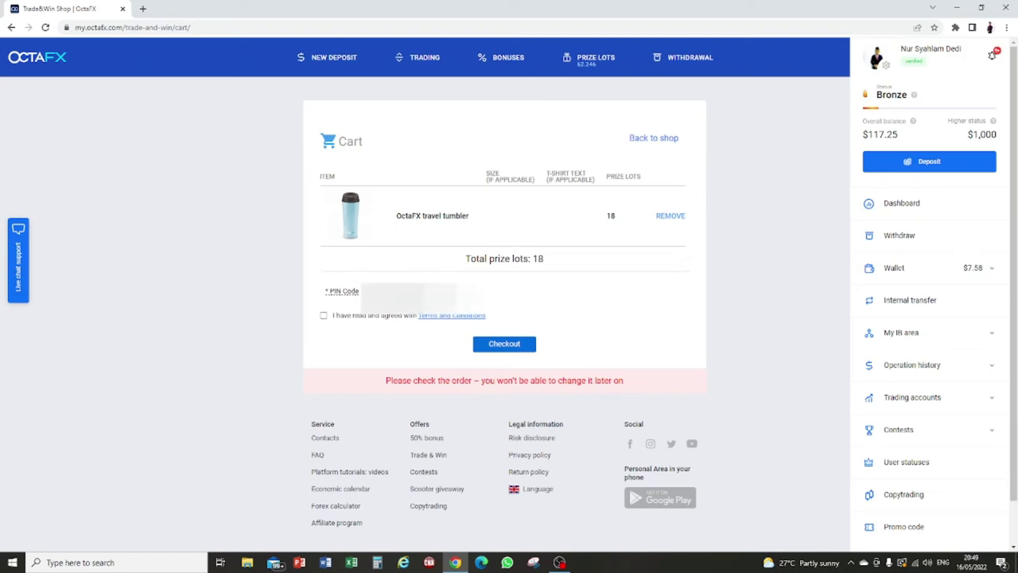
click(323, 316)
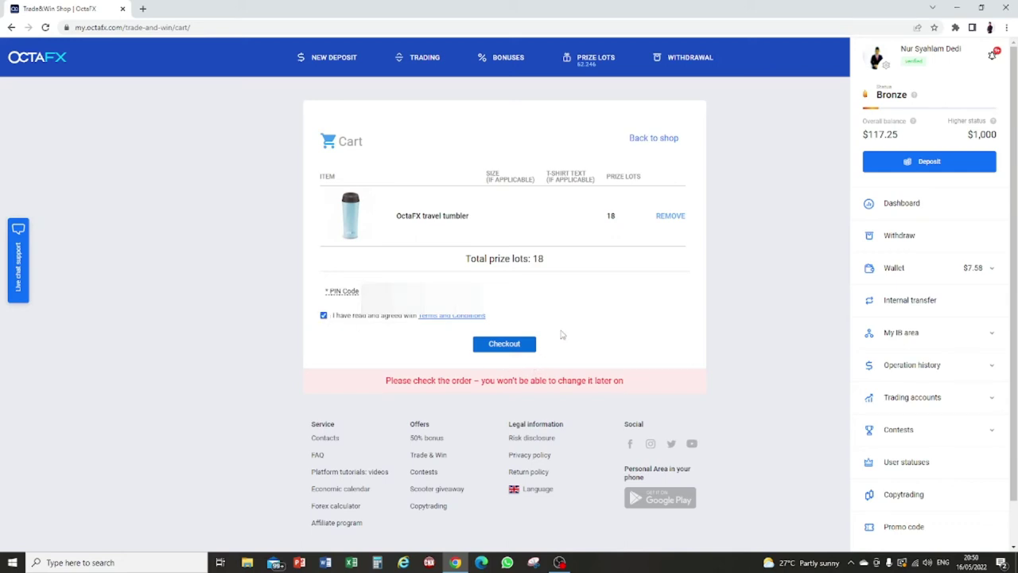
click(504, 347)
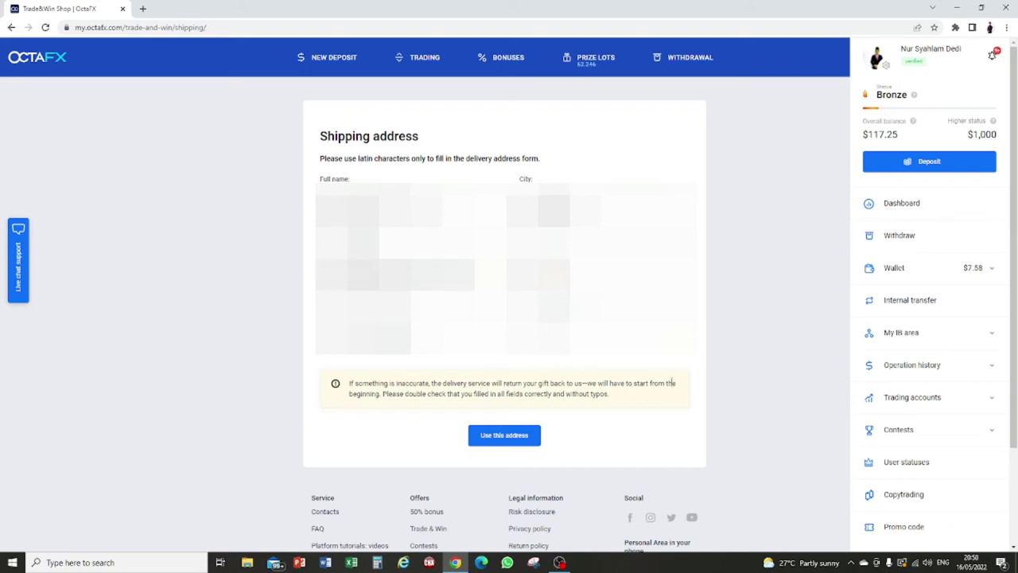
Place the tumbler order using the prefilled shipping address, and rate the ordering process "Love it!".
click(523, 438)
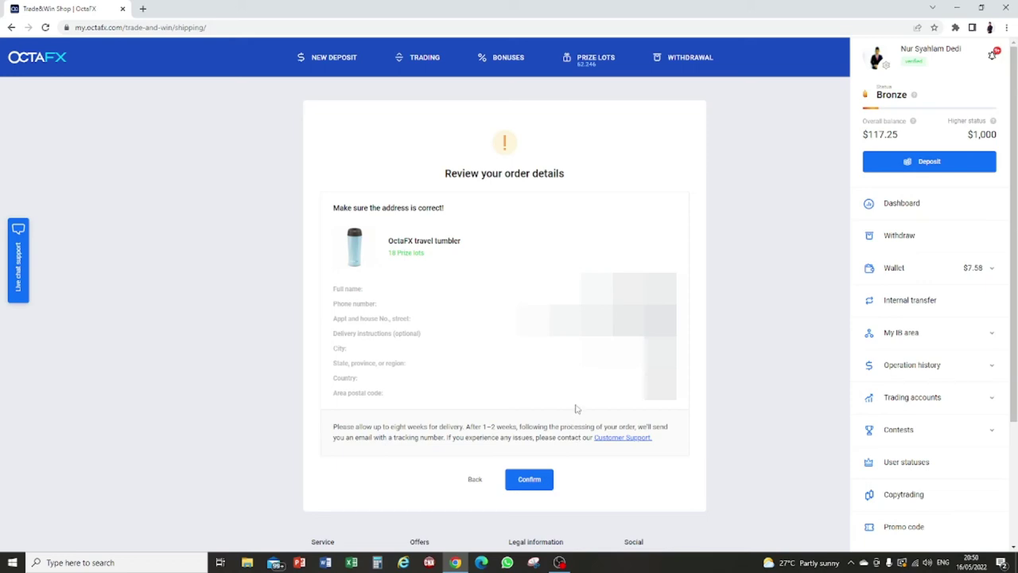
click(529, 479)
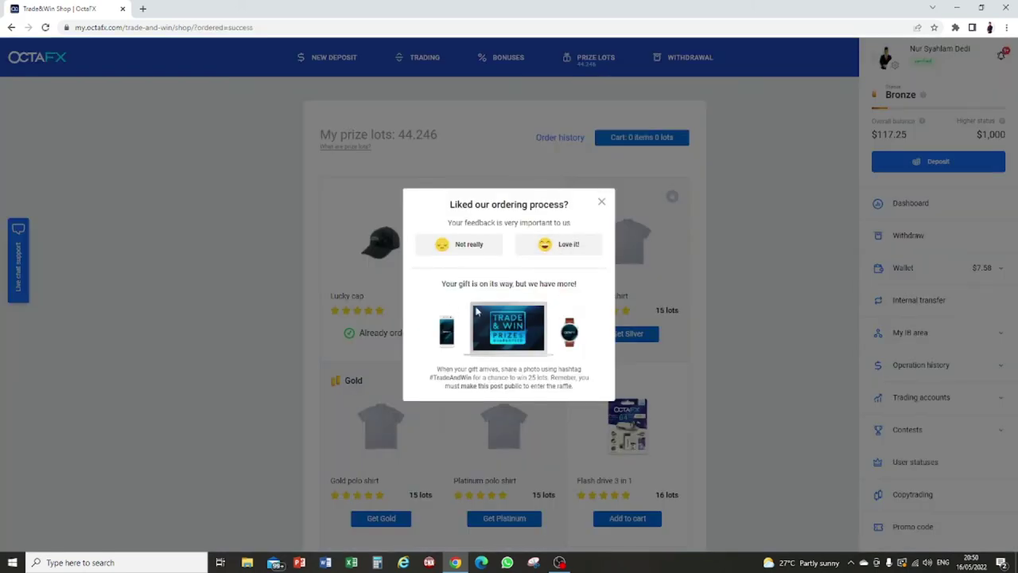
click(561, 244)
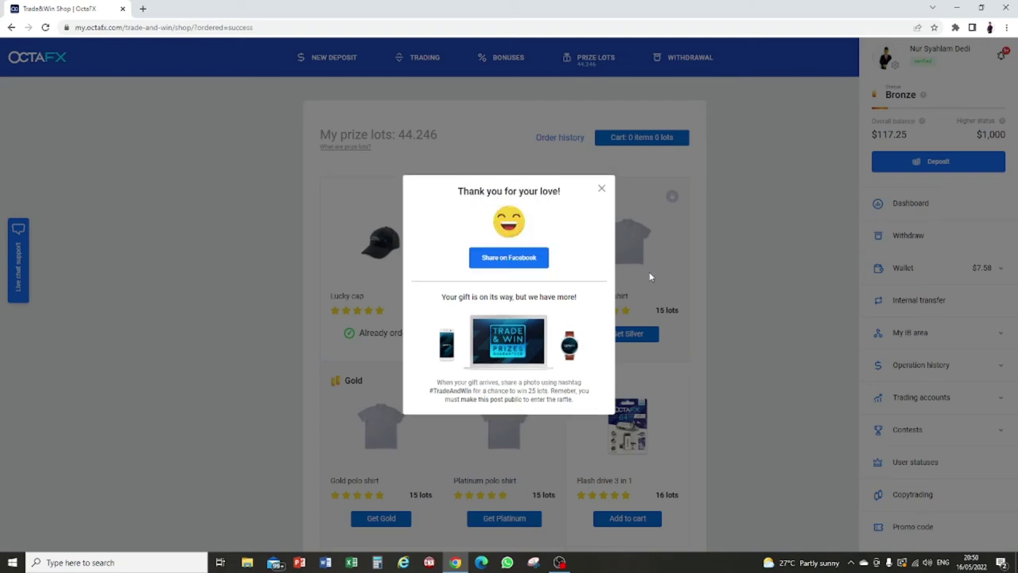
click(601, 189)
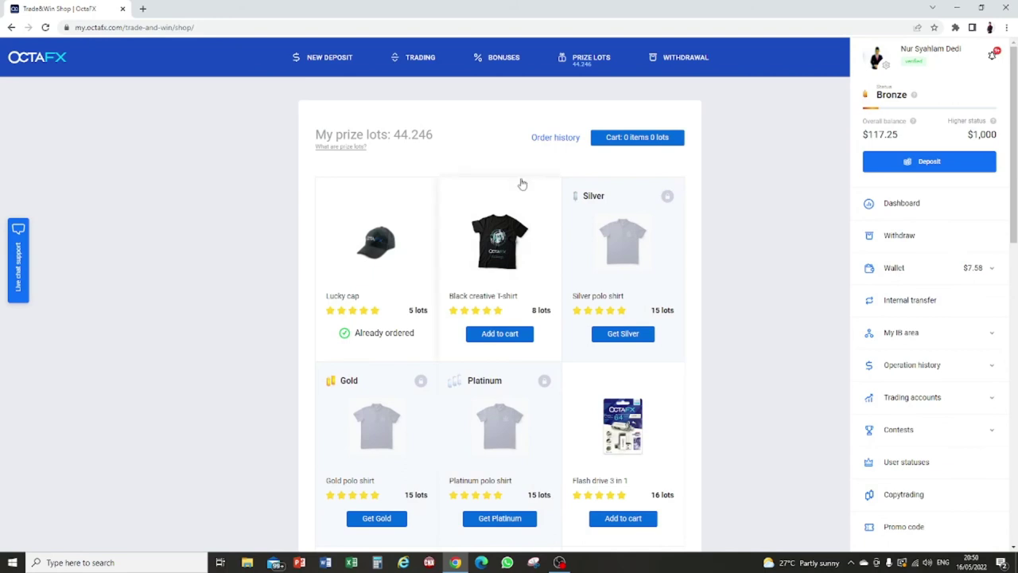
Return to the dashboard and open the password recovery page for the primary trading account.
click(44, 62)
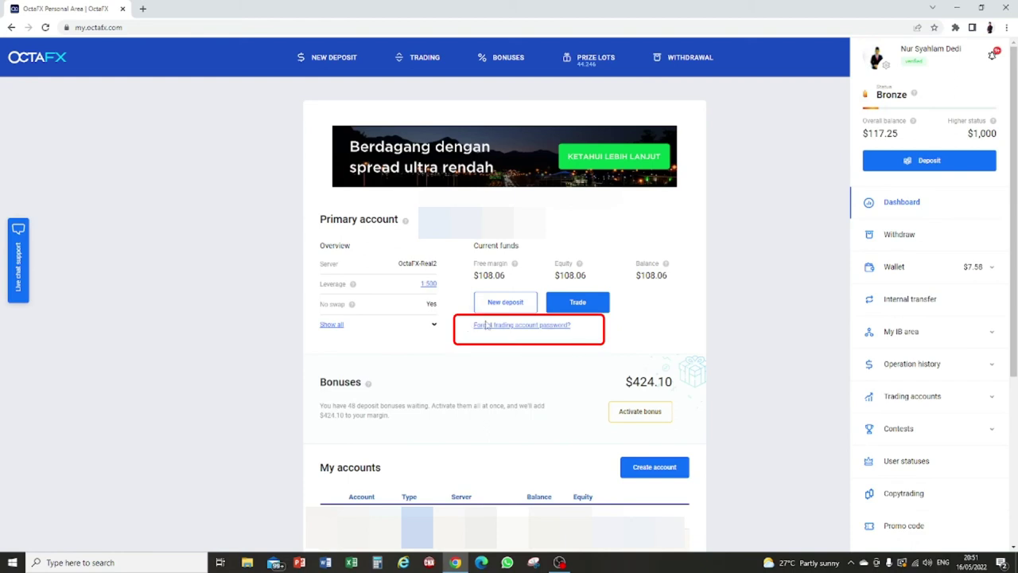
click(547, 327)
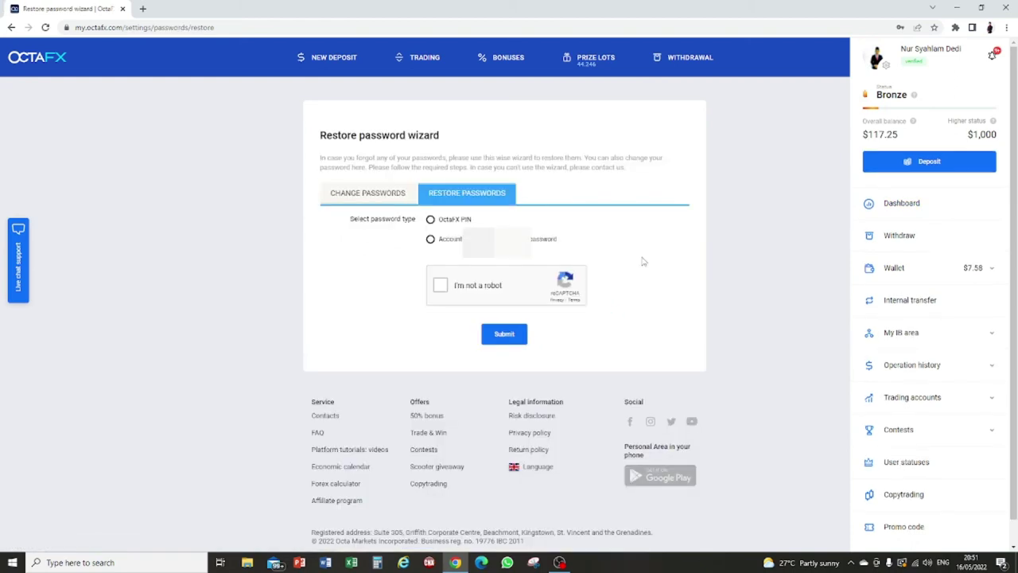